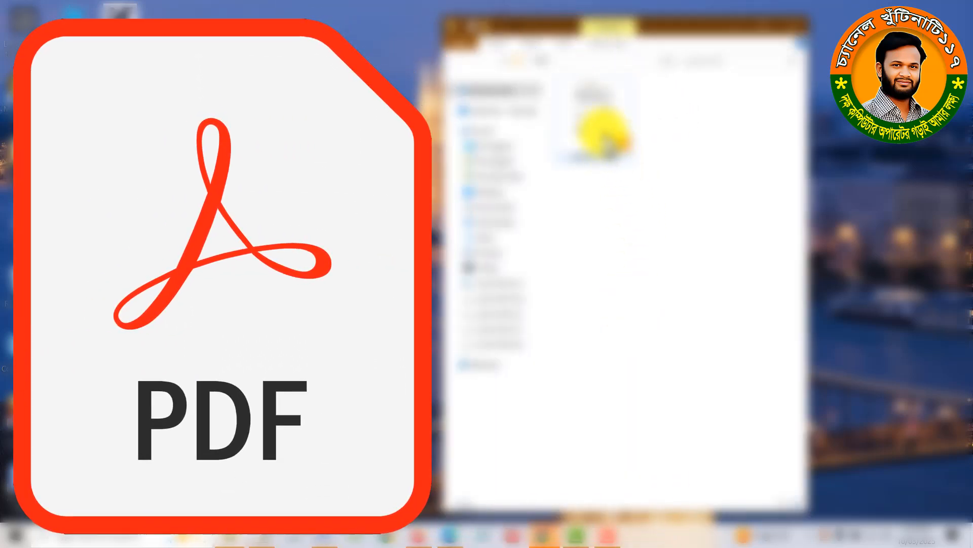
- Open Untitled-1.pdf from the PDF folder, look through it to the end, and minimize the reader
double_click(591, 133)
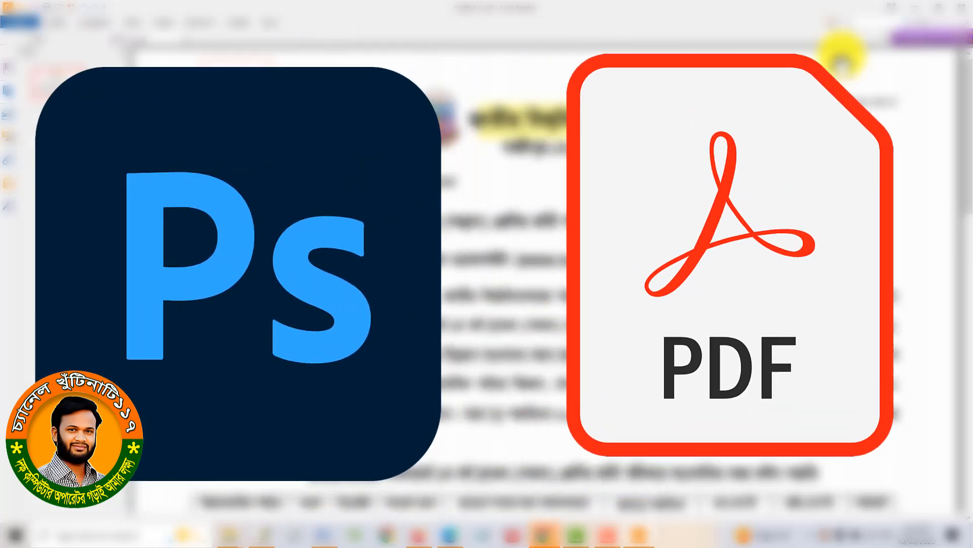
scroll(661, 231, "down", 10)
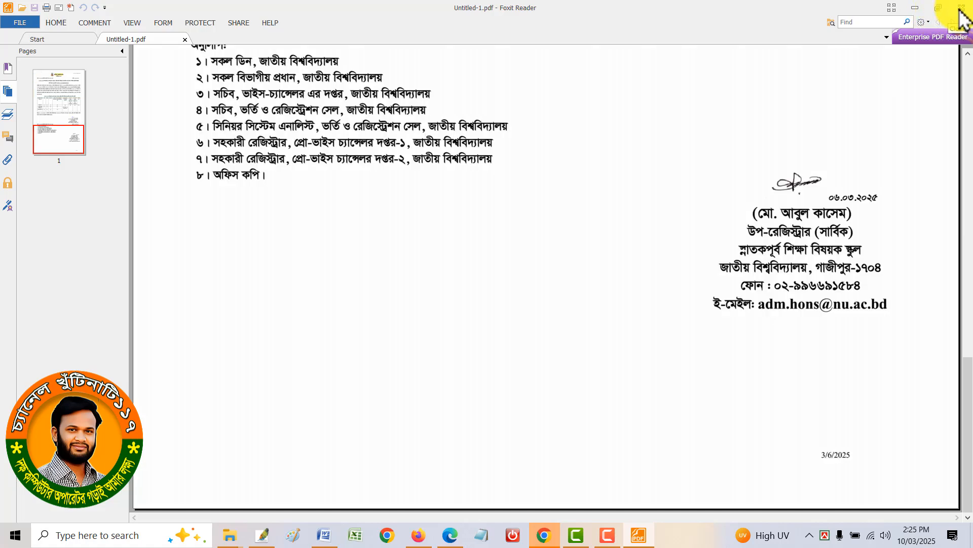
left_click(913, 8)
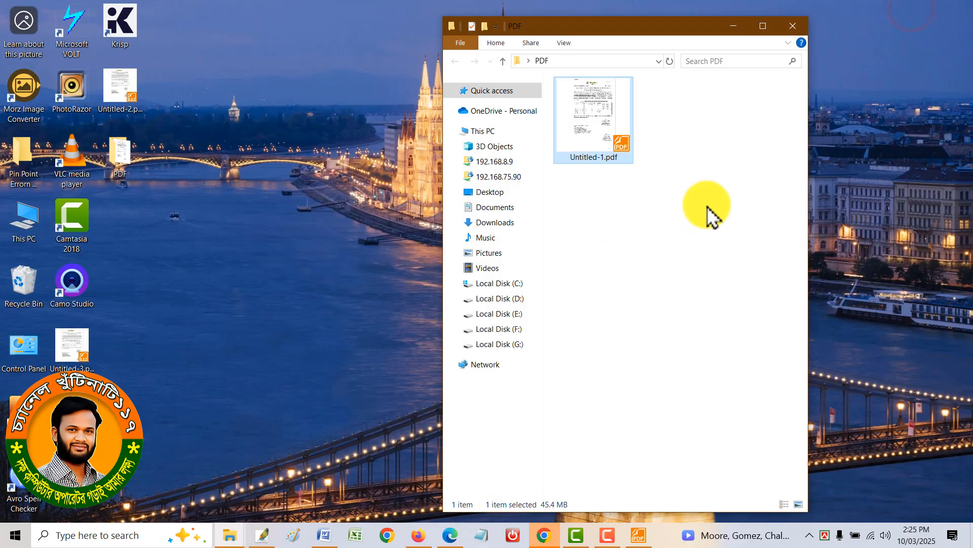
- Maximize the PDF folder window and show the details of Untitled-1.pdf to check its file size
left_click(764, 26)
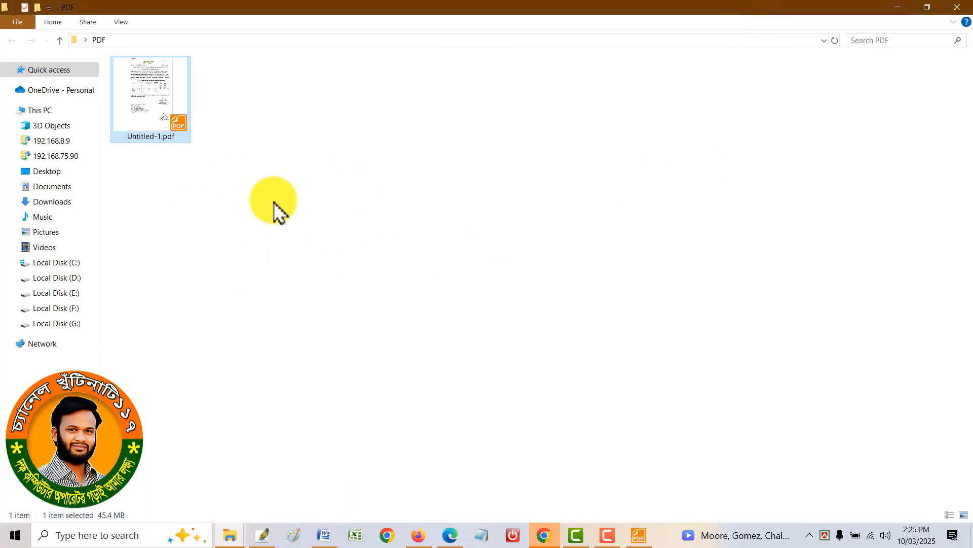
key("alt+p")
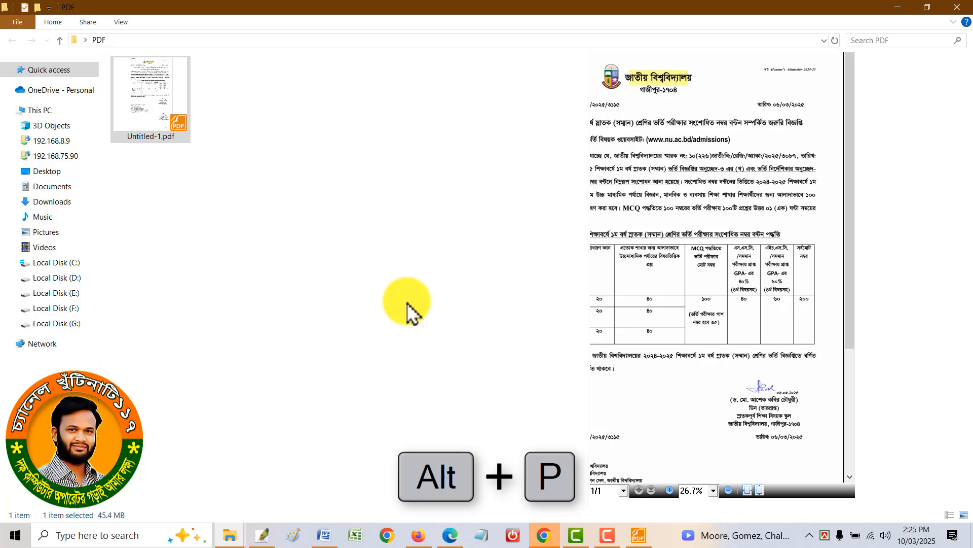
key("alt+shift+p")
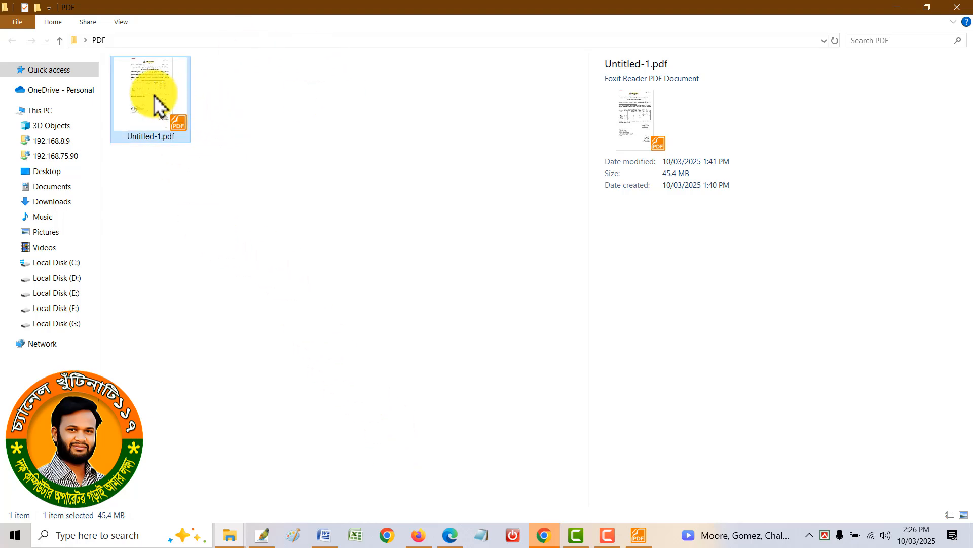
- Switch back to Untitled-1.pdf in Foxit Reader, look over the page, and close the reader with all its tabs
left_click(638, 533)
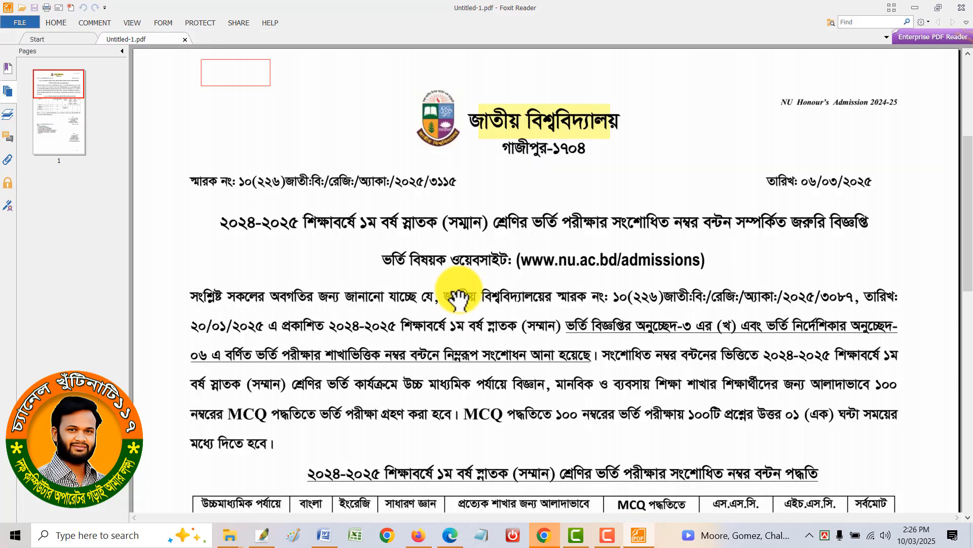
scroll(506, 288, "down", 10)
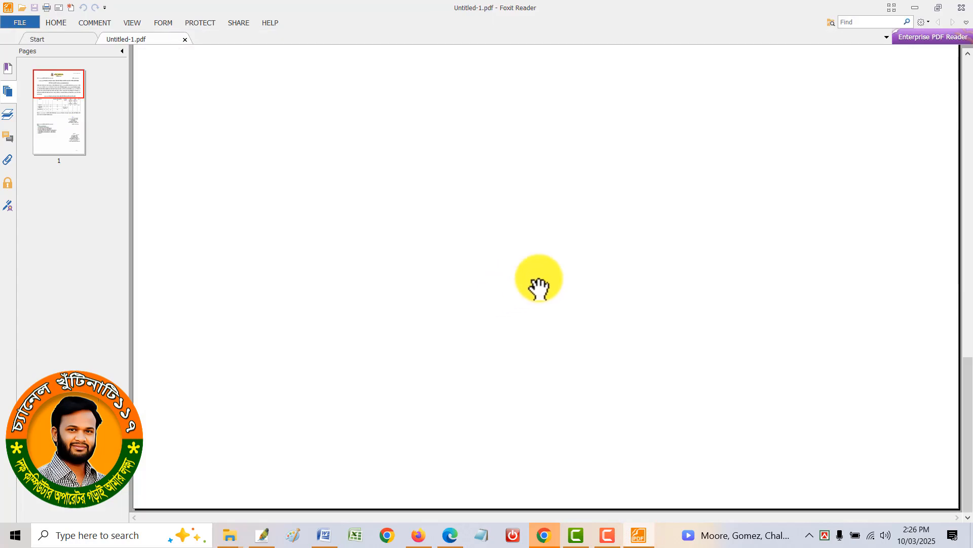
scroll(543, 287, "down", 3)
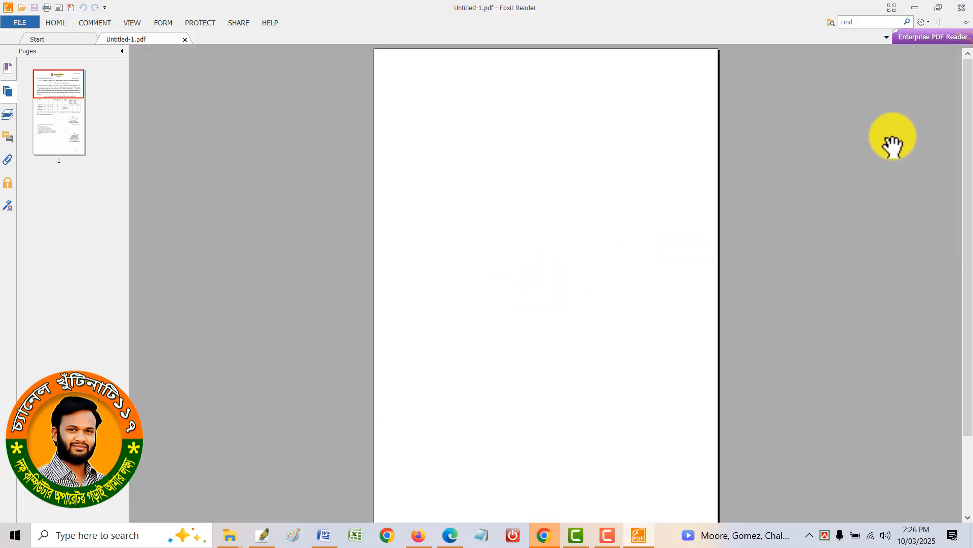
left_click(961, 8)
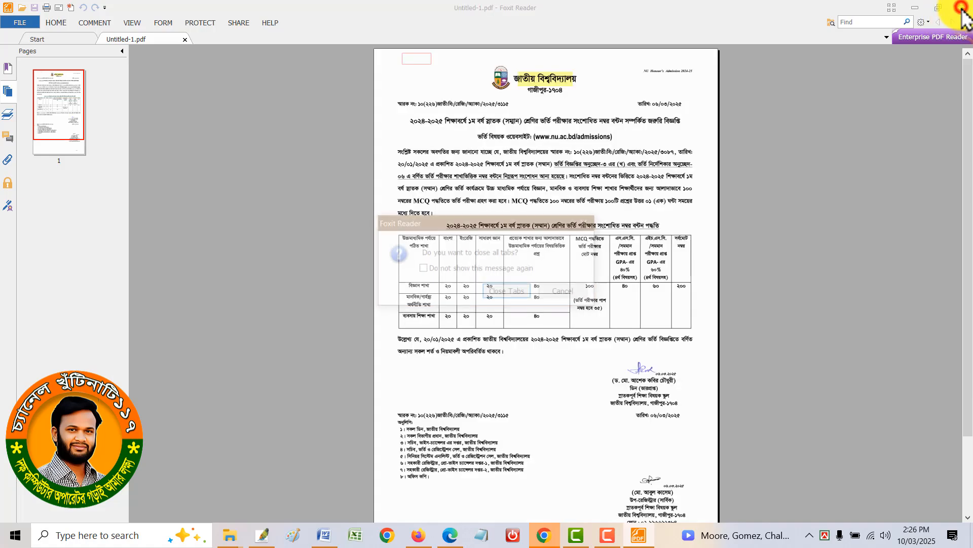
left_click(491, 294)
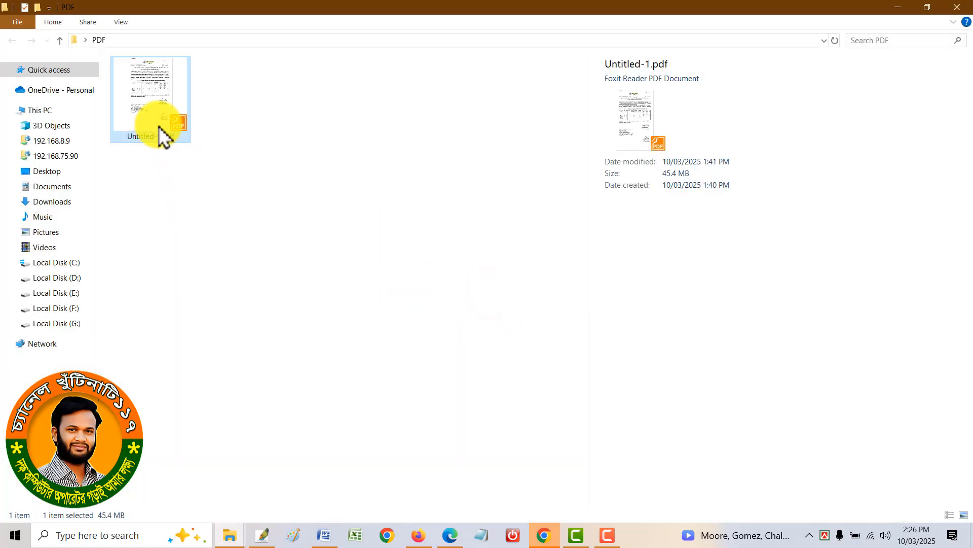
- Open Untitled-1.pdf in Adobe Photoshop, maximize its document window, and merge the visible layers
left_click_drag(288, 341, 467, 287)
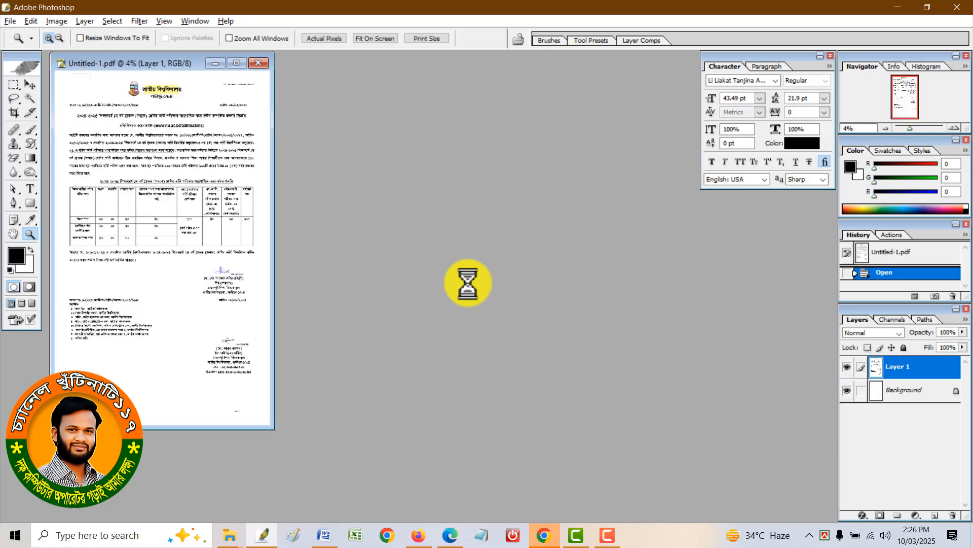
left_click(237, 63)
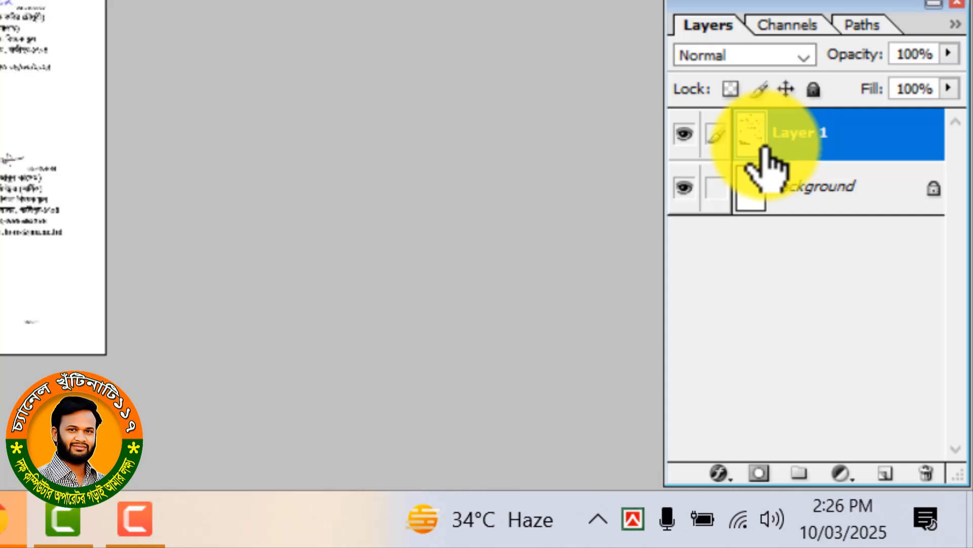
key("ctrl+shift+e")
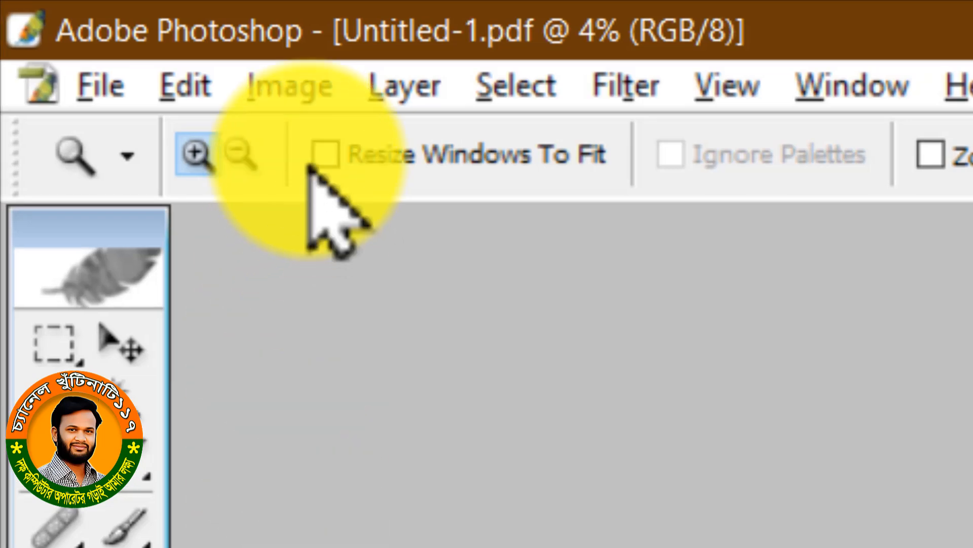
- Try resizing the image to a width of 1200 pixels without constrained proportions, and undo the resize
left_click(303, 92)
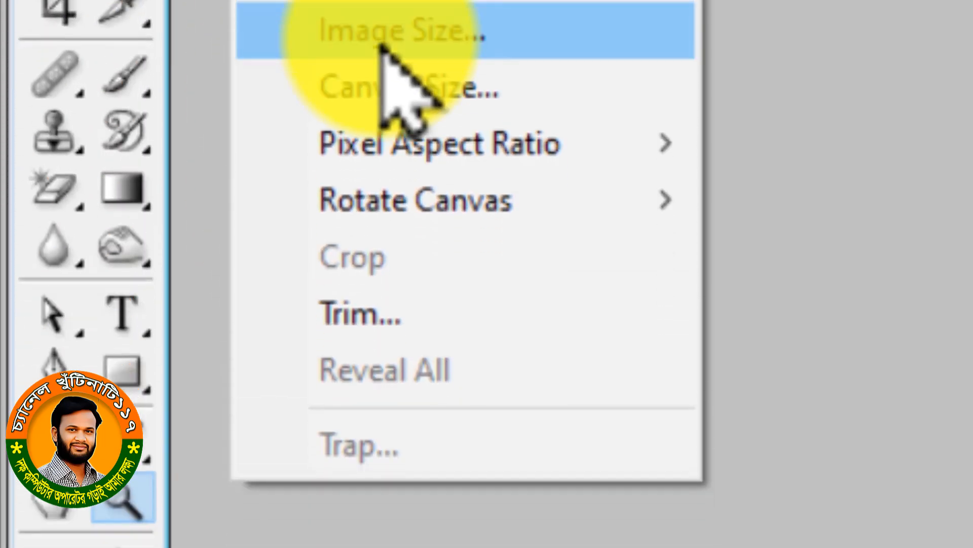
left_click(382, 44)
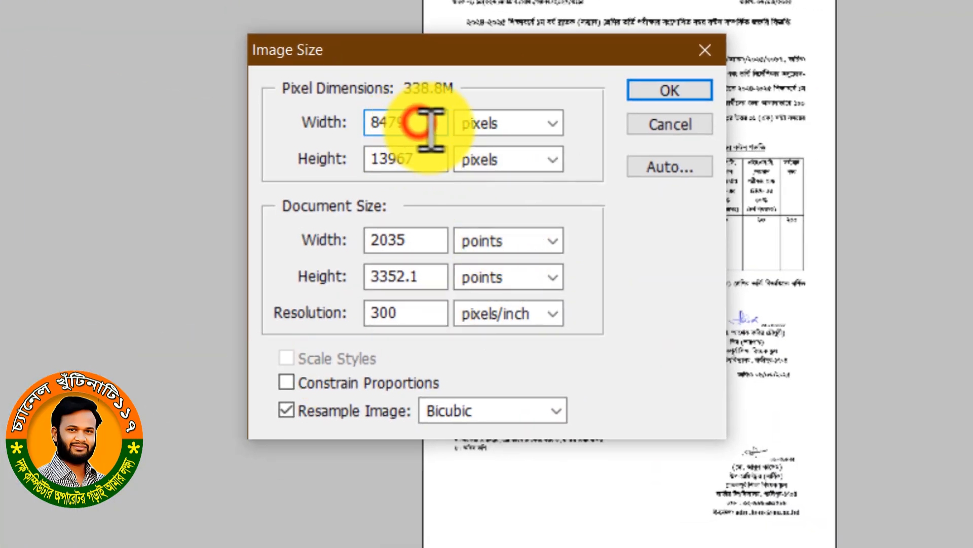
left_click_drag(430, 126, 355, 123)
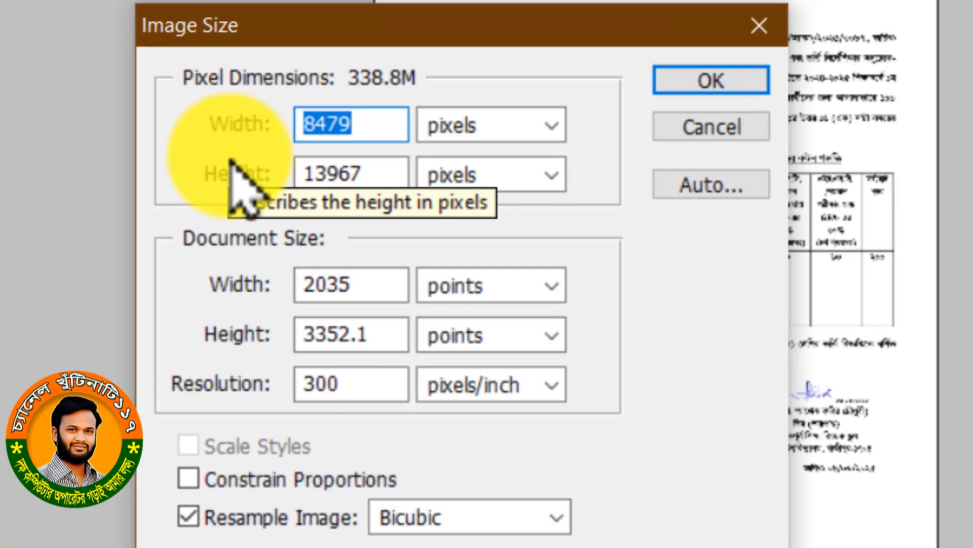
type("12")
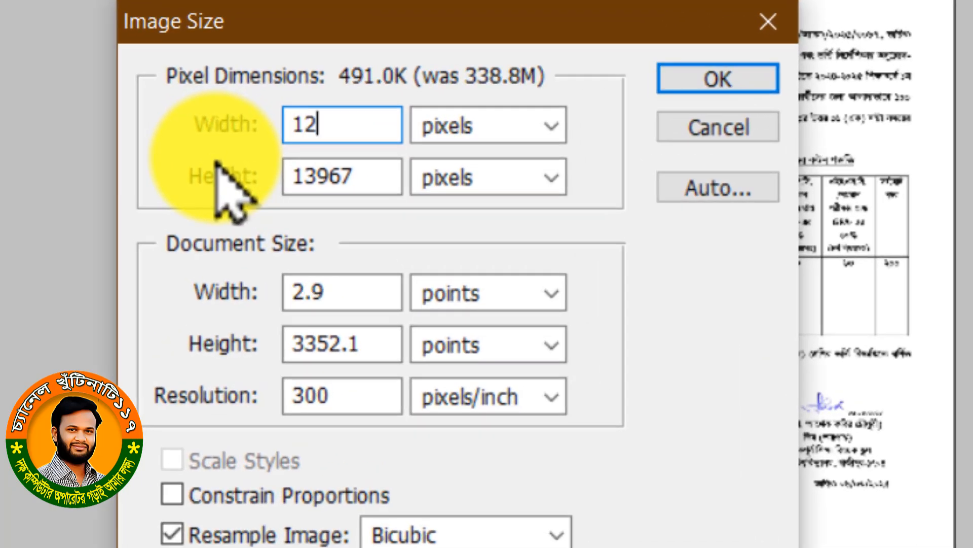
type("00")
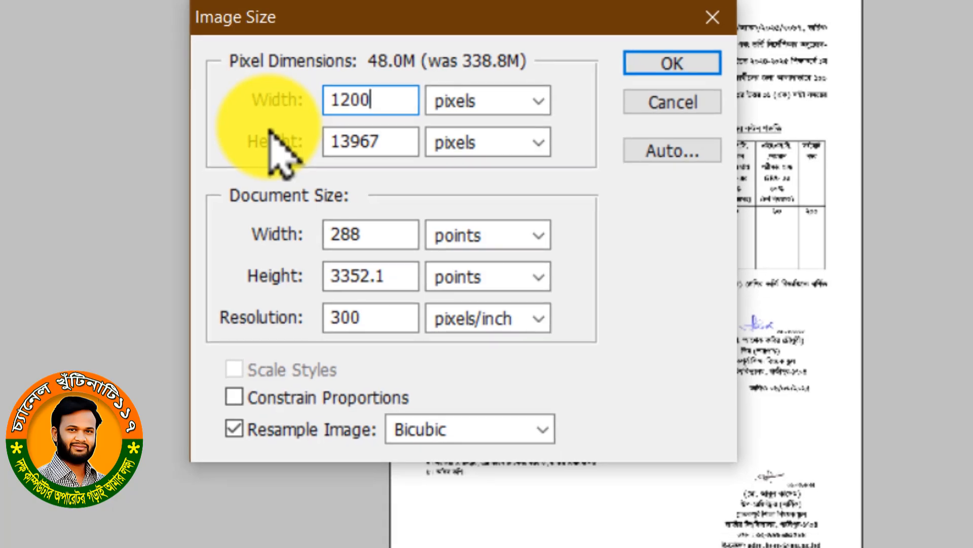
key("Return")
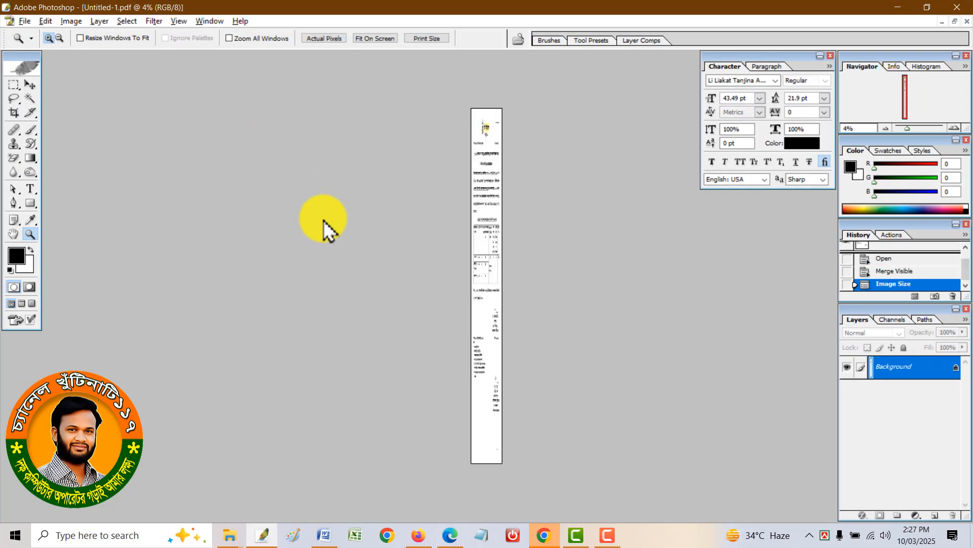
key("ctrl+z")
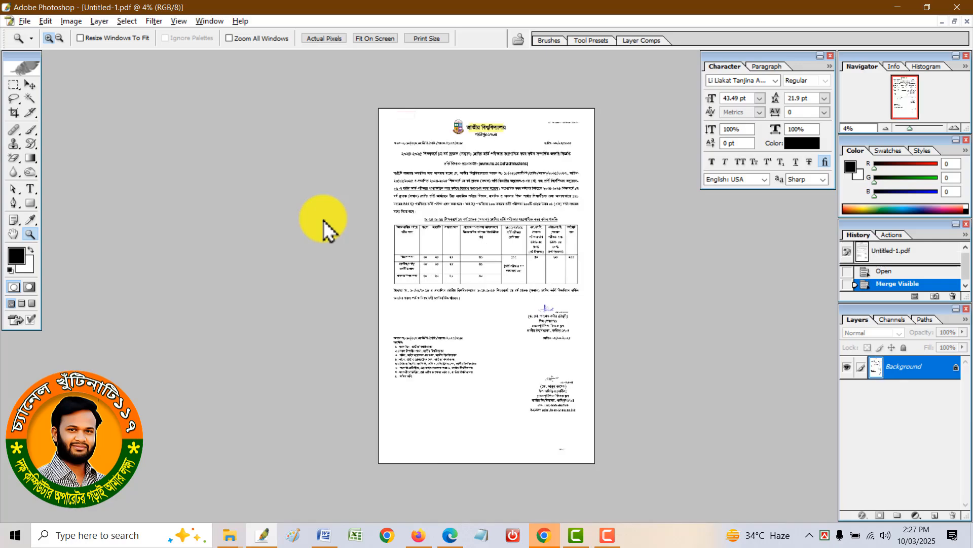
- Resize the image to a width of 1200 pixels with Constrain Proportions and Scale Styles enabled
left_click(71, 21)
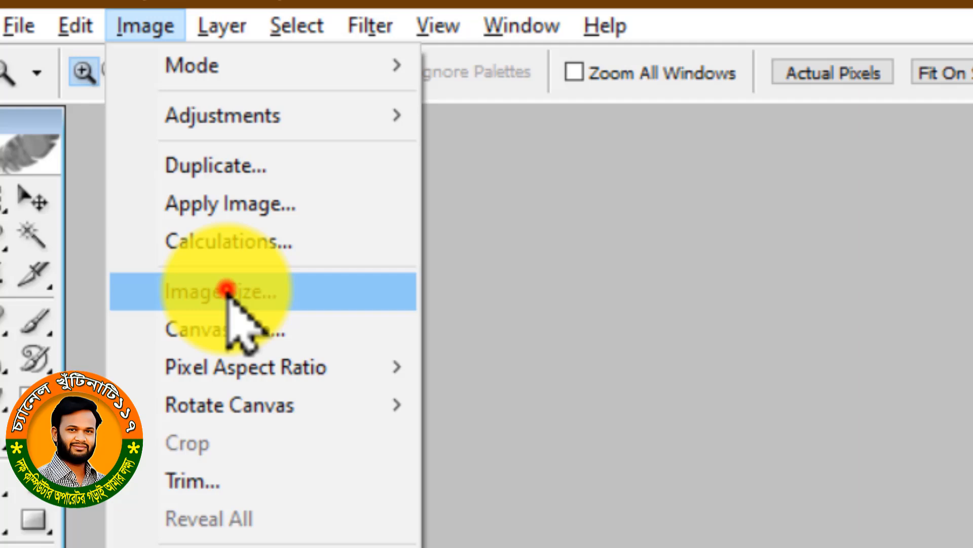
left_click(226, 290)
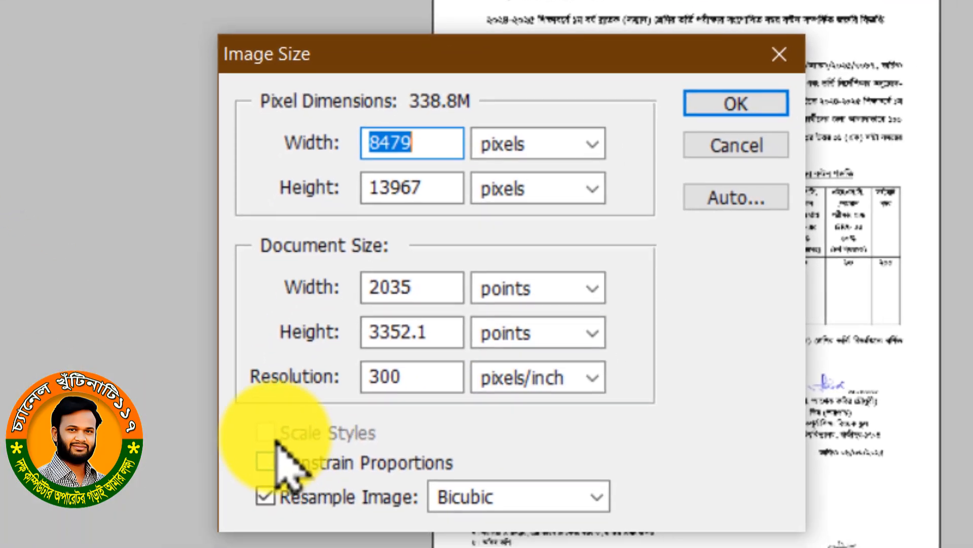
left_click(238, 517)
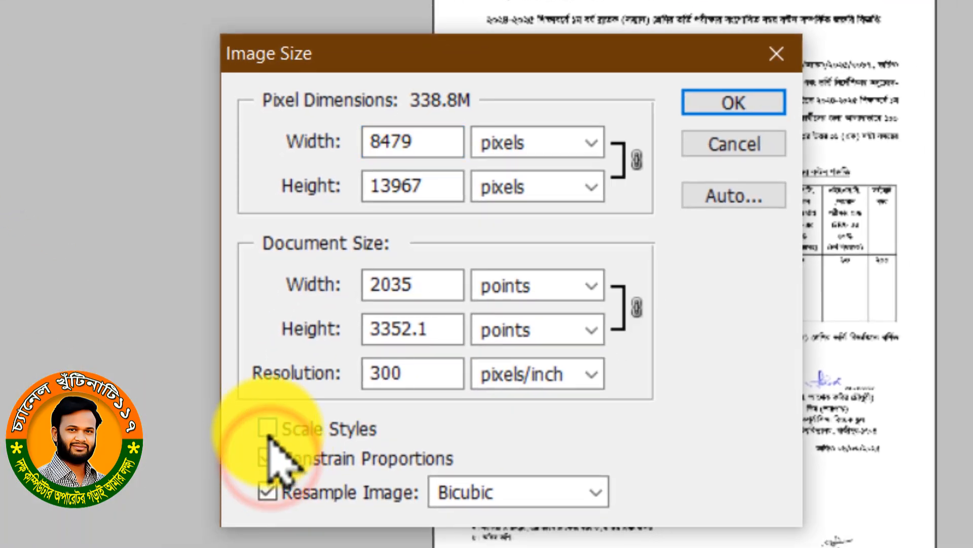
left_click(267, 428)
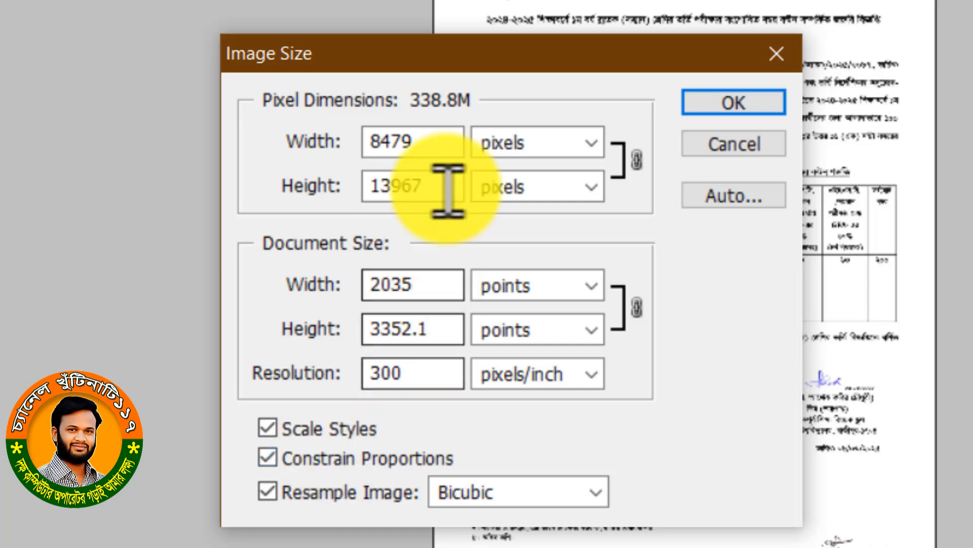
left_click_drag(445, 146, 321, 141)
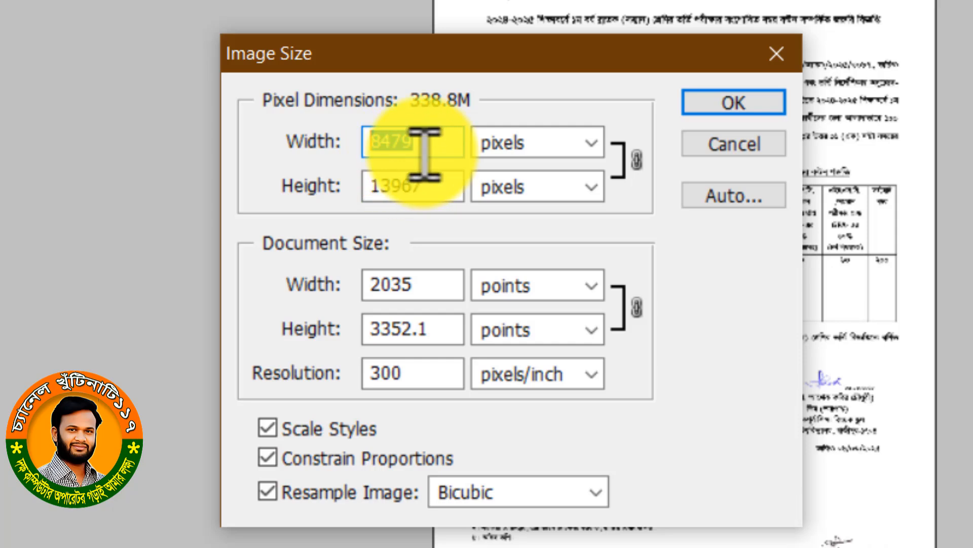
type("12")
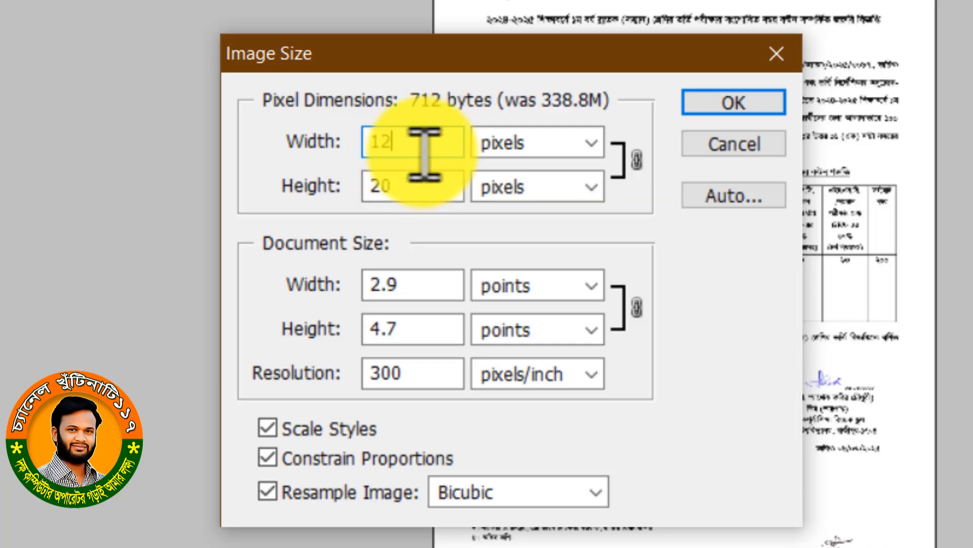
type("00")
key("Return")
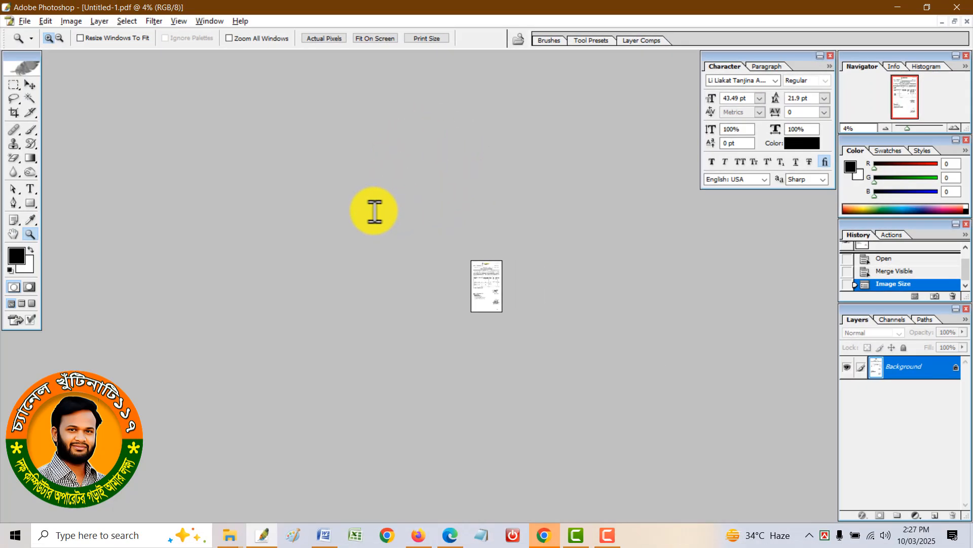
- Fit the resized page on screen and examine its text and table up close for legibility
key("ctrl+KP_0")
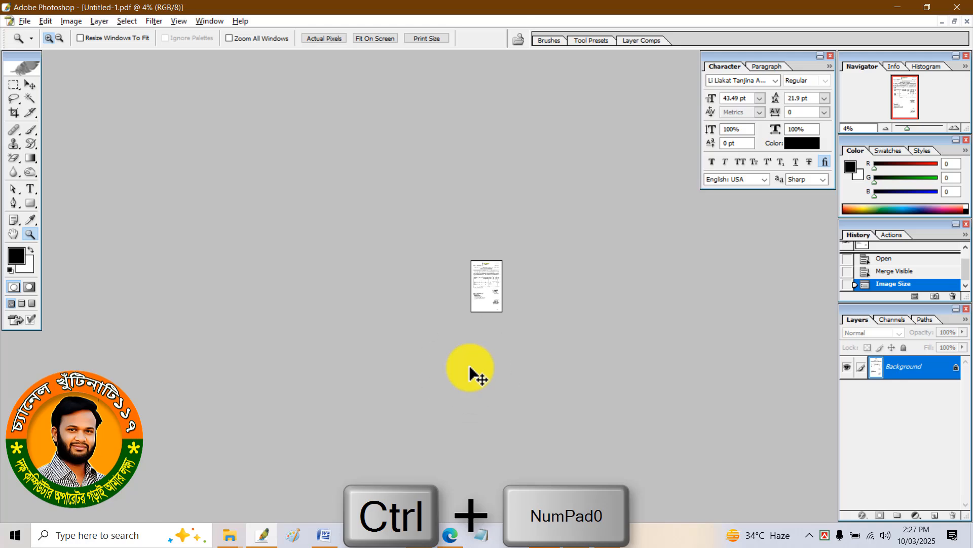
key("ctrl+KP_0")
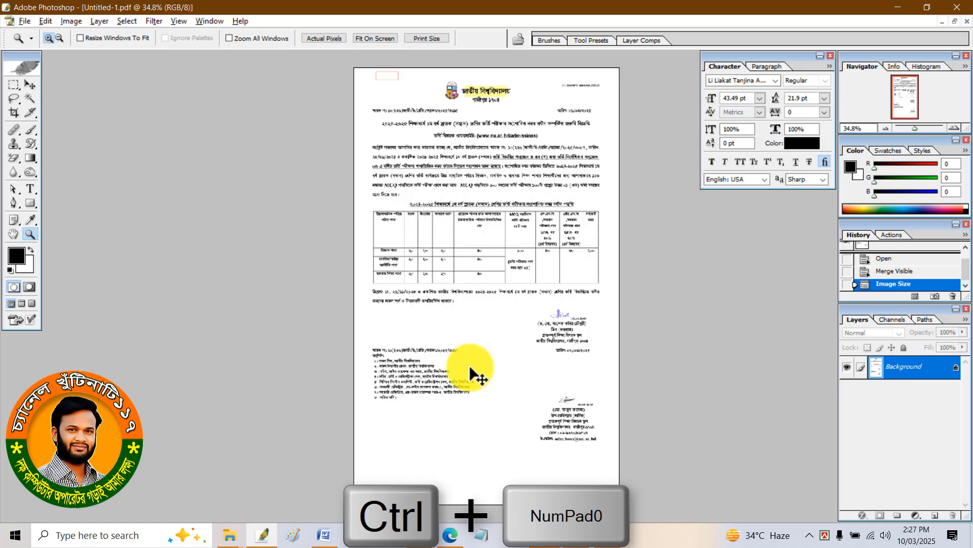
left_click_drag(410, 145, 553, 270)
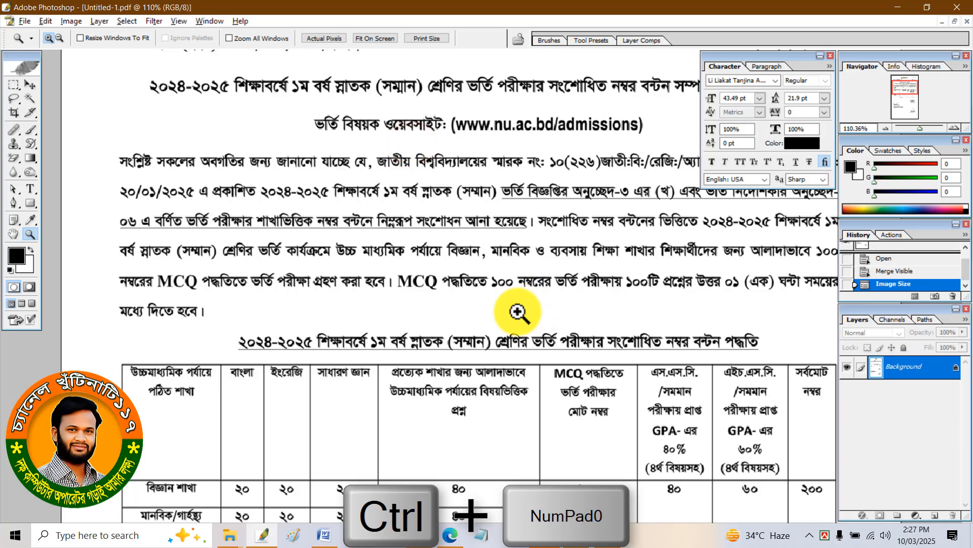
key("ctrl+minus")
key("ctrl+minus")
key("ctrl+minus")
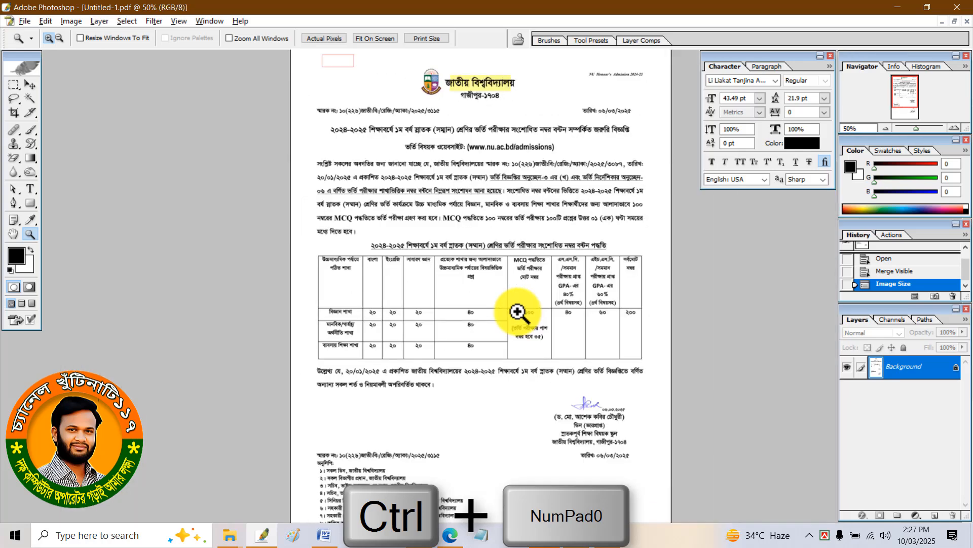
key("ctrl+minus")
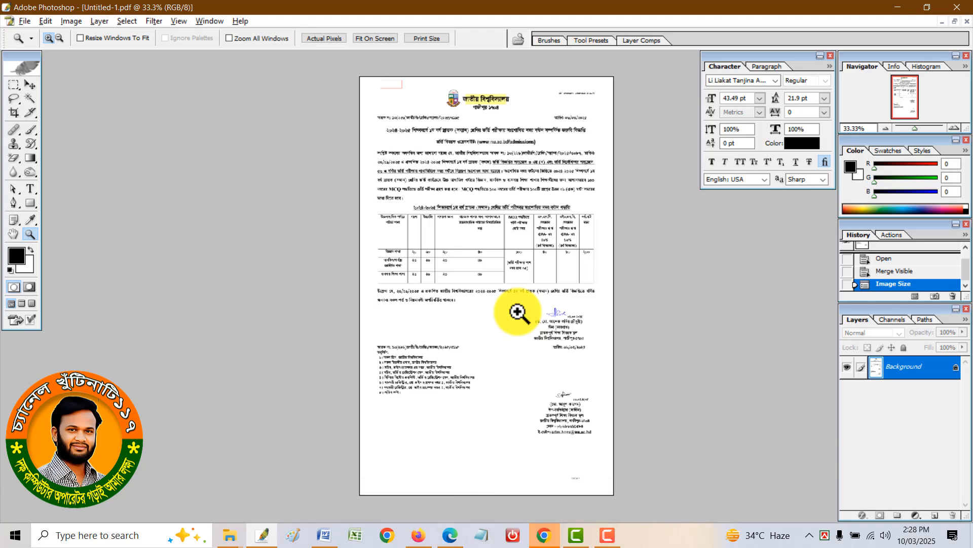
- Save the resized page as a new Photoshop PDF named Untitled-222.pdf in the PDF folder
key("ctrl+shift+s")
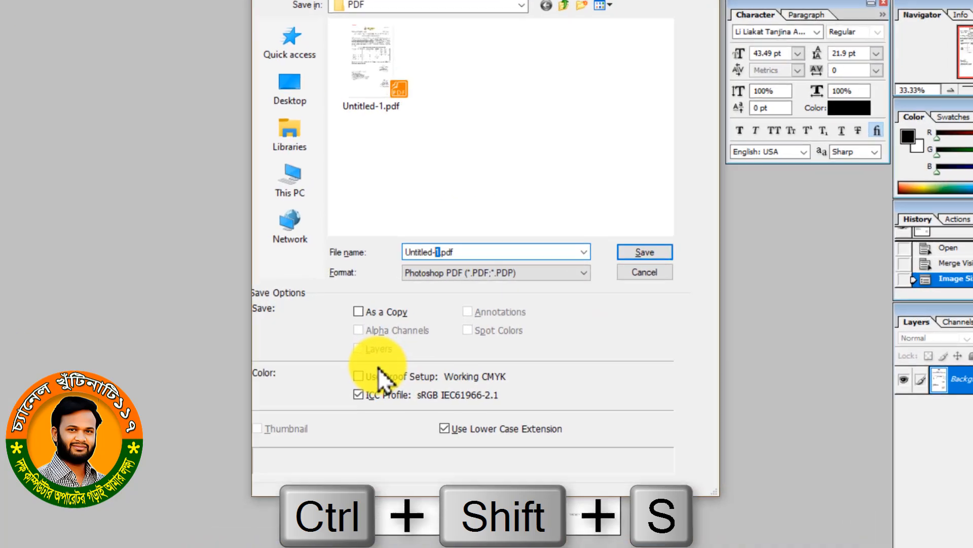
type("222")
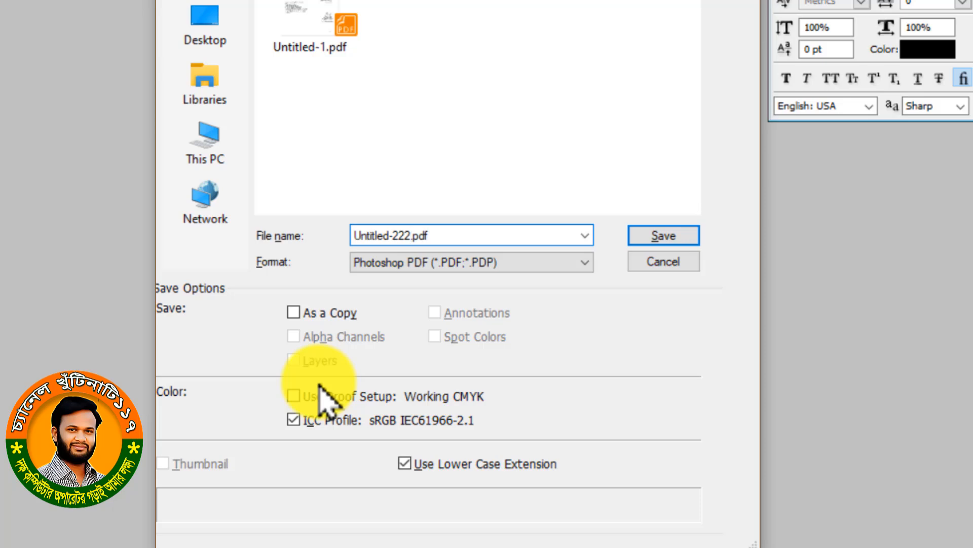
left_click(664, 237)
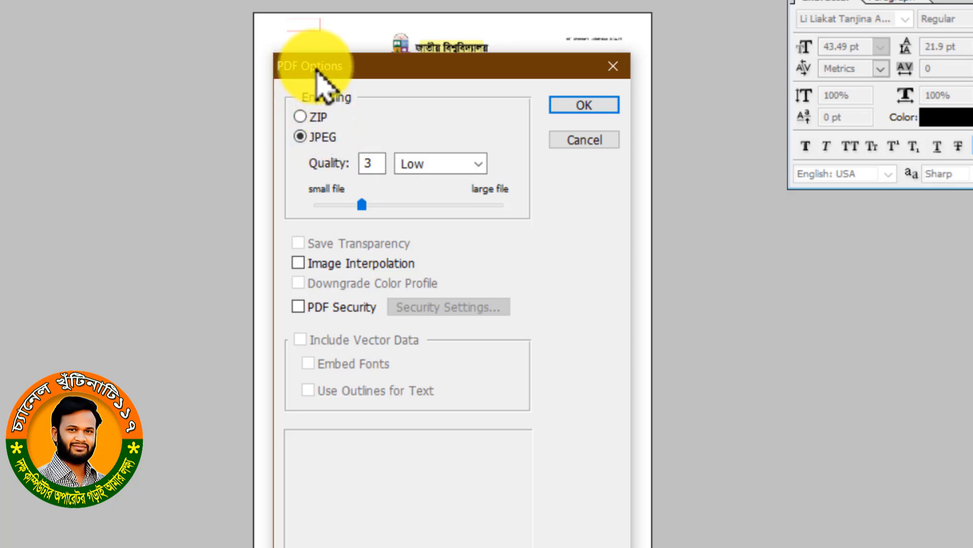
- Set the PDF encoding to JPEG with Low quality and complete the save
left_click(304, 118)
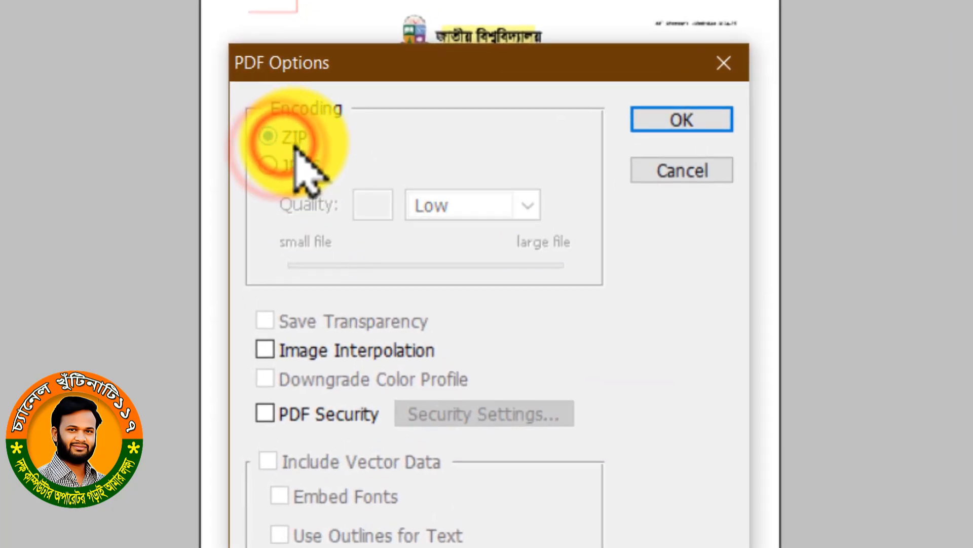
left_click(291, 163)
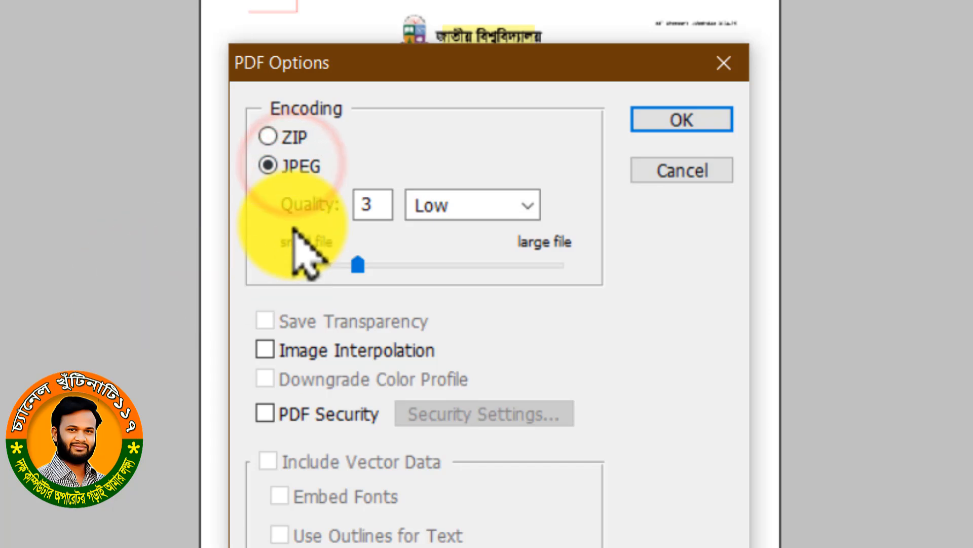
left_click(476, 206)
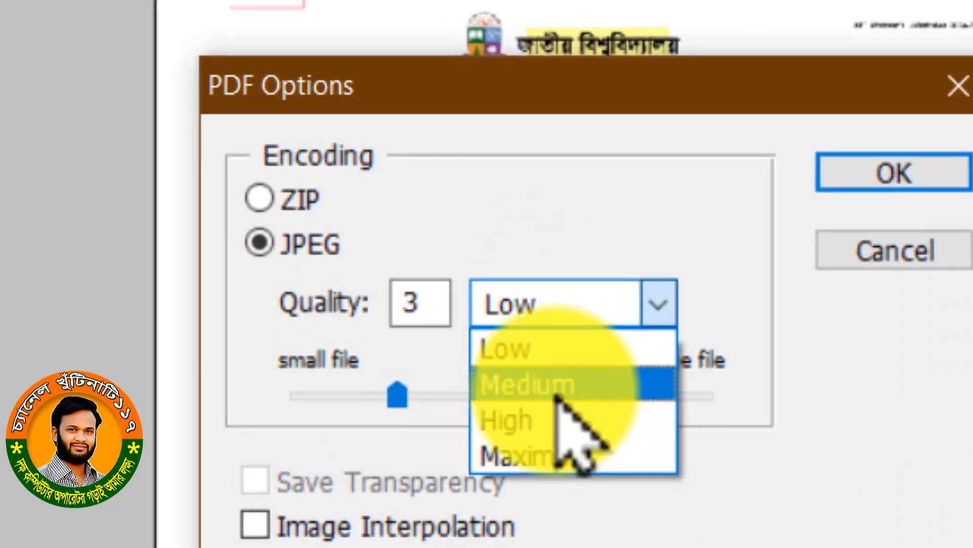
left_click(460, 235)
left_click(894, 173)
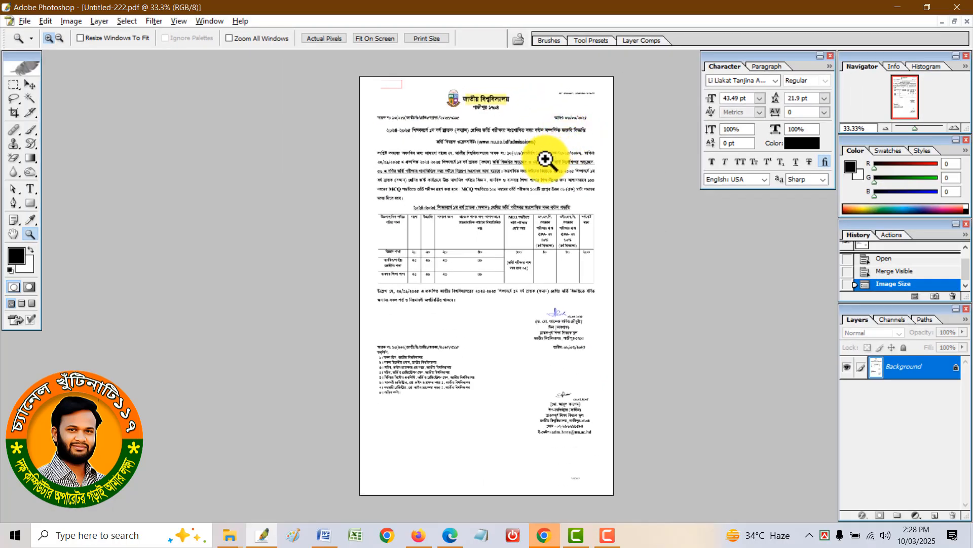
- Switch to File Explorer to check the file size of Untitled-1.pdf, and return to Photoshop to examine the saved page up close
key("alt+Tab")
left_click(380, 218)
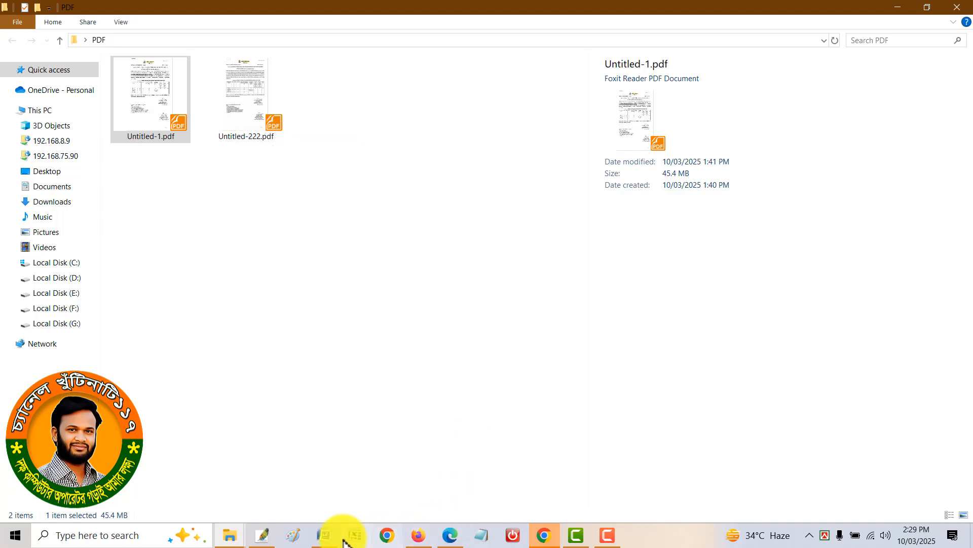
left_click(263, 535)
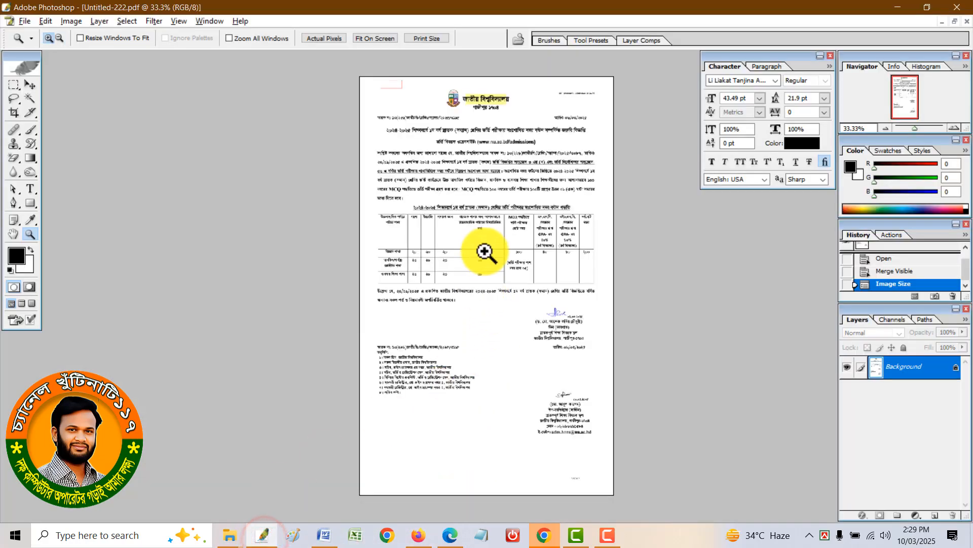
scroll(488, 259, "up", 8)
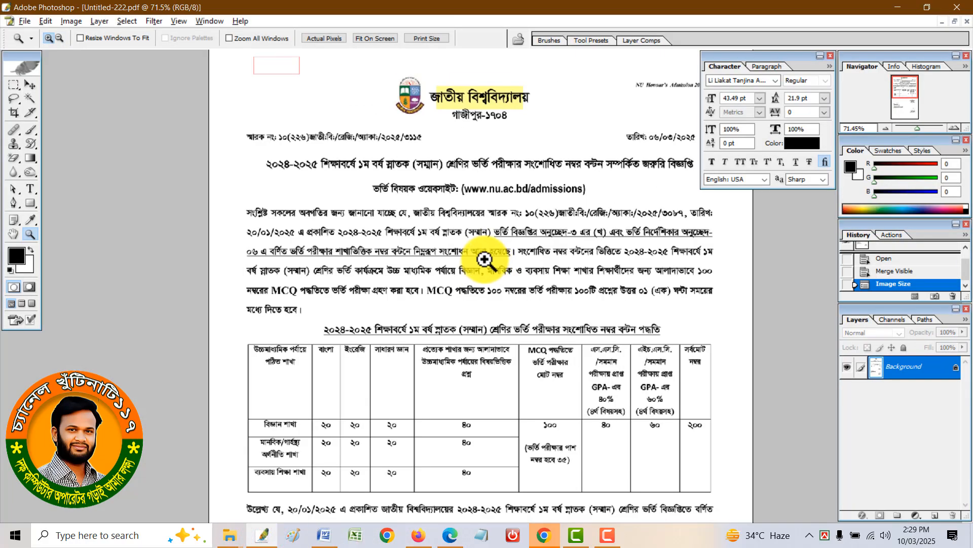